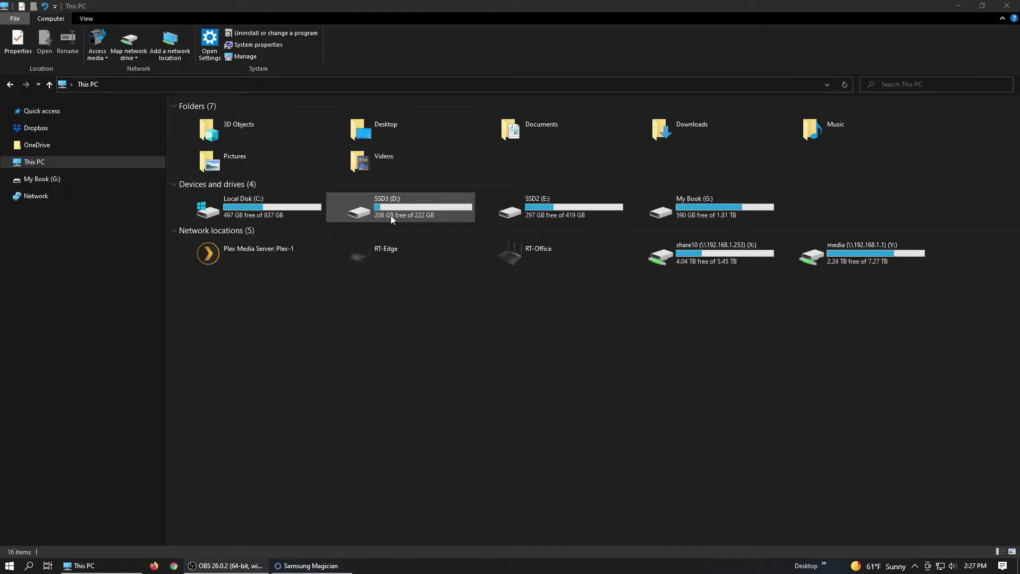
- Switch to Samsung Magician and view the drive details of the SATA SSD that holds the SSD3 (D:) volume
click(308, 566)
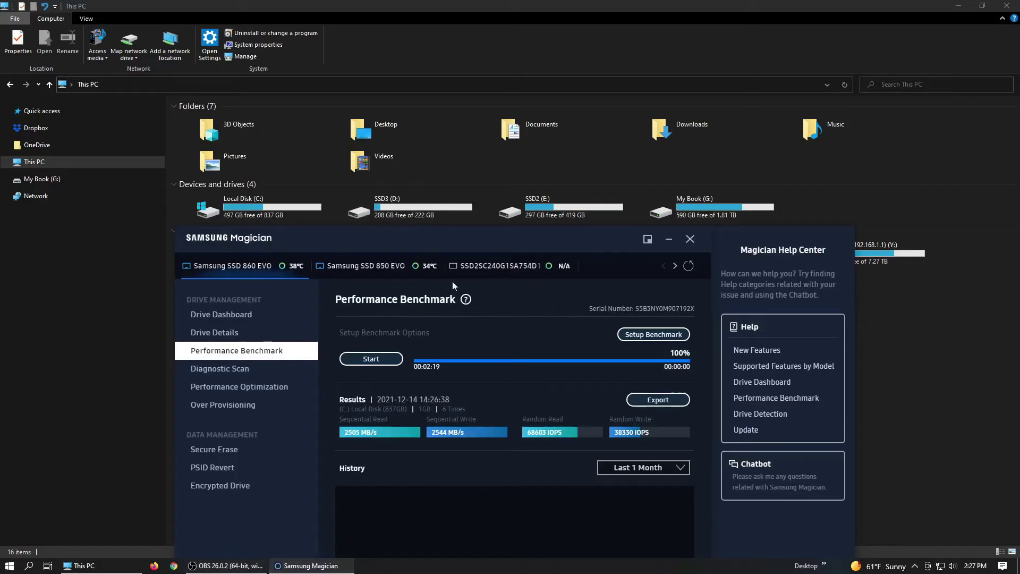
click(519, 269)
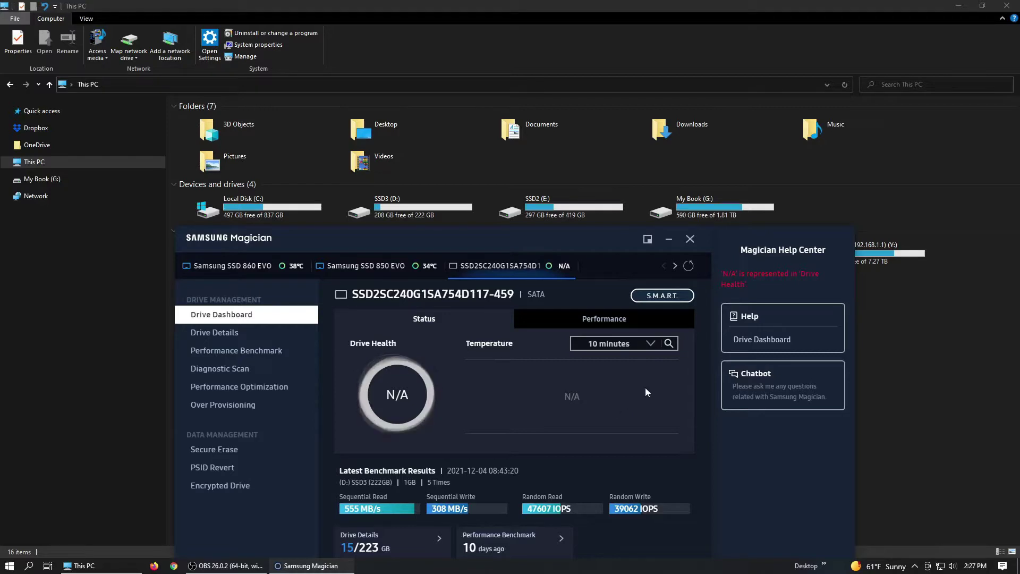
click(219, 332)
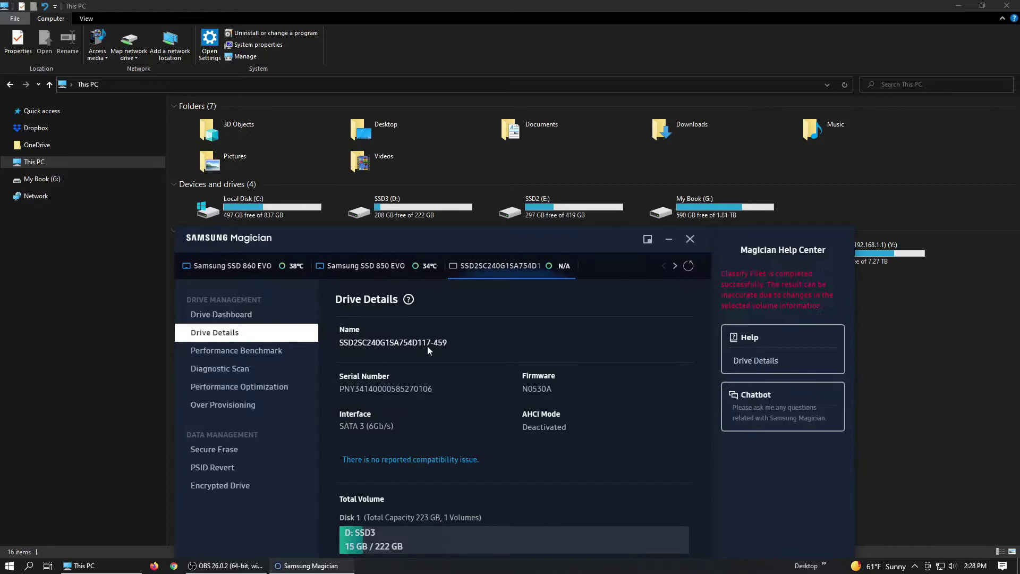
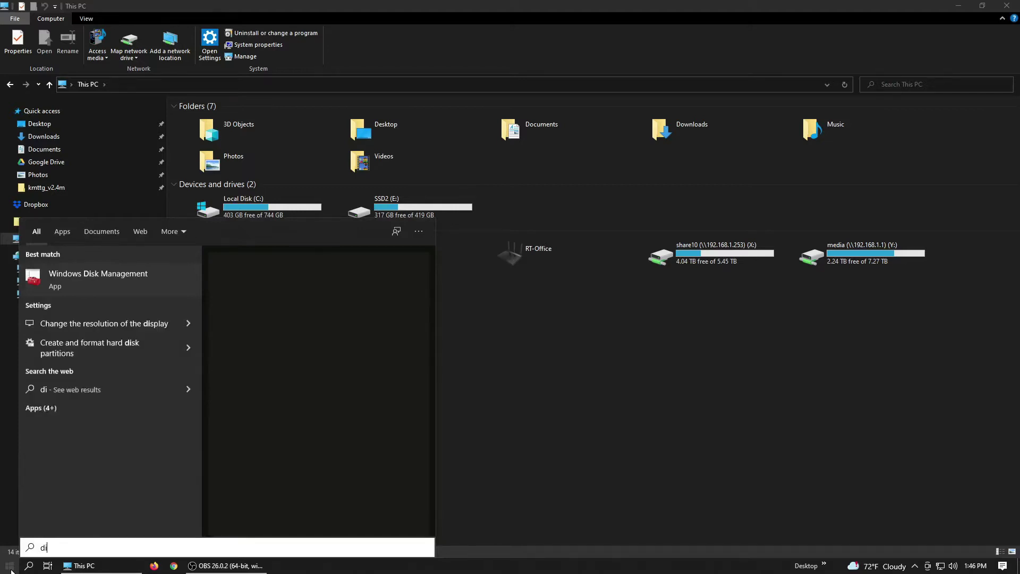
- Open Windows Disk Management and initialize Disk 0 with the GPT (GUID Partition Table) partition style
text(s)
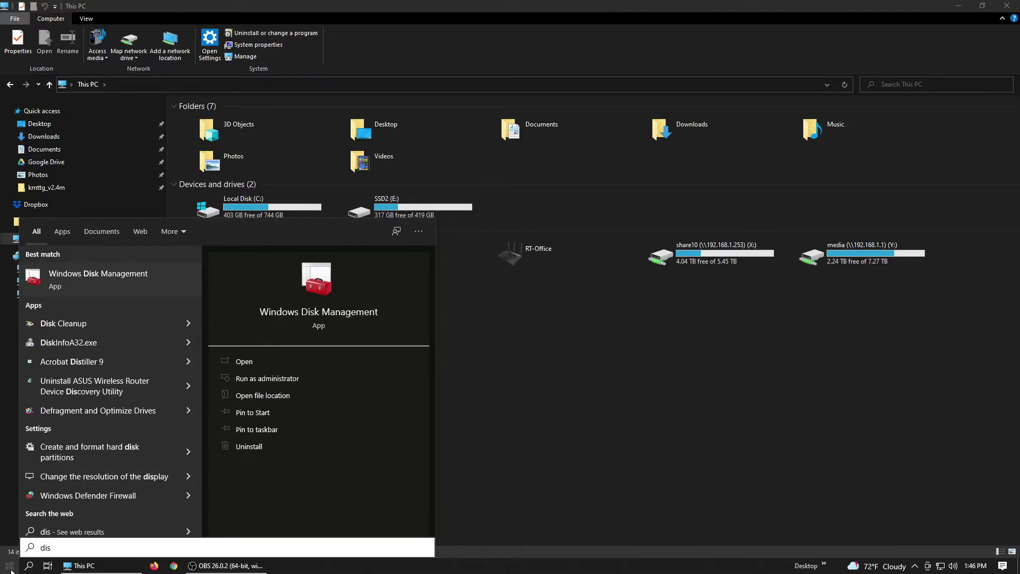
key(Return)
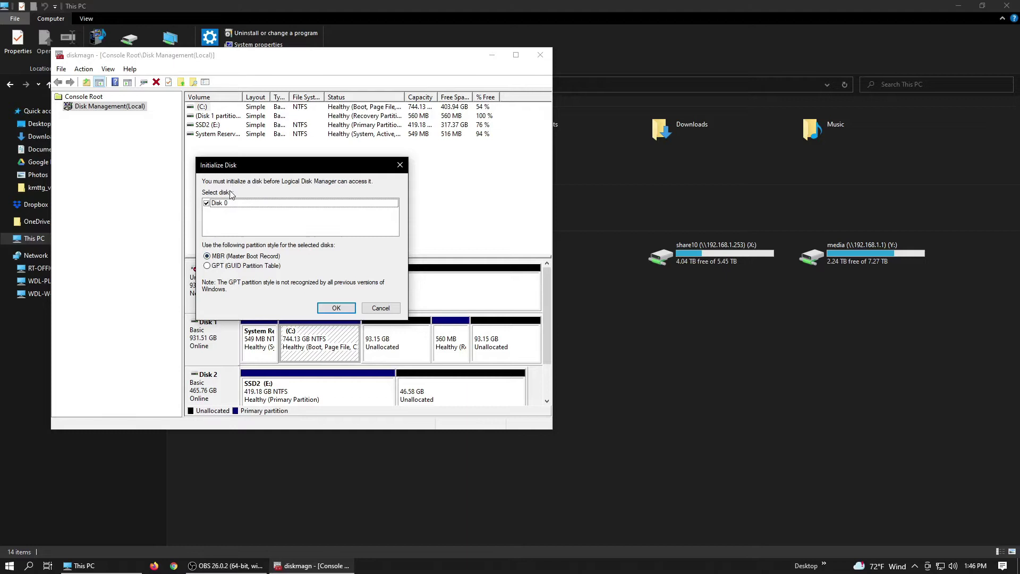
click(207, 266)
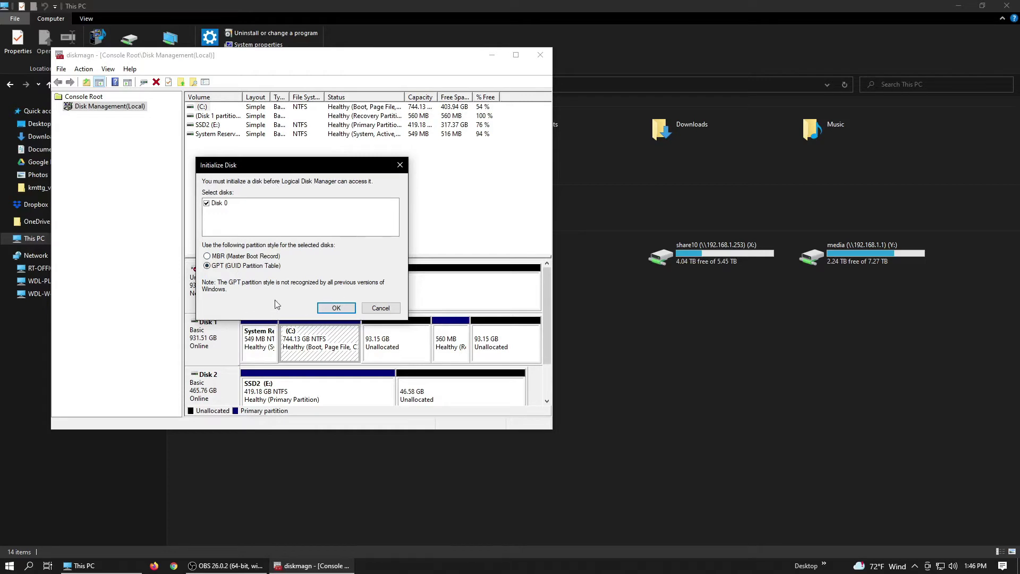
click(337, 310)
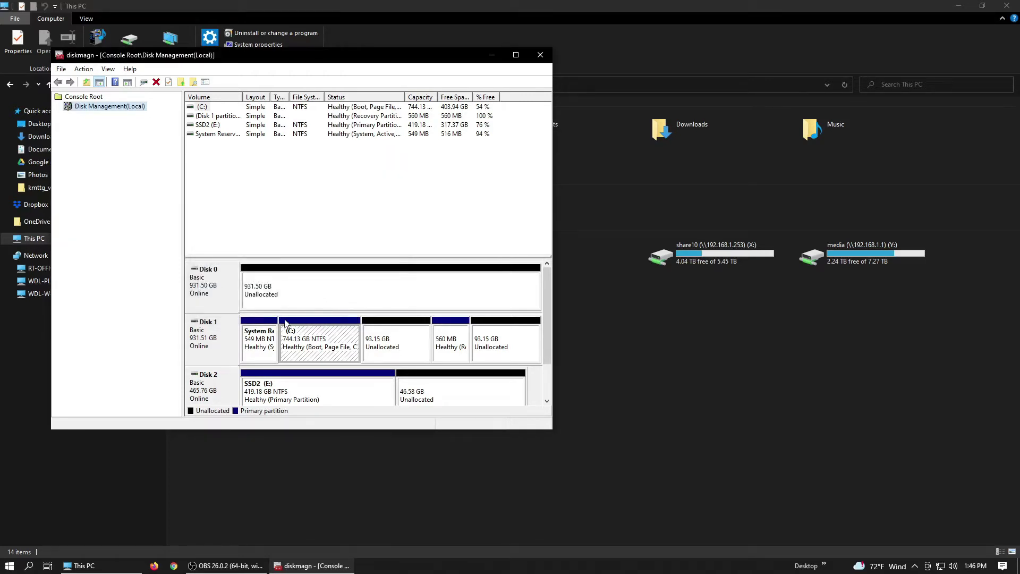
- Set up a new simple volume on Disk 0's unallocated space, using the full 953852 MB and drive letter D
click(345, 302)
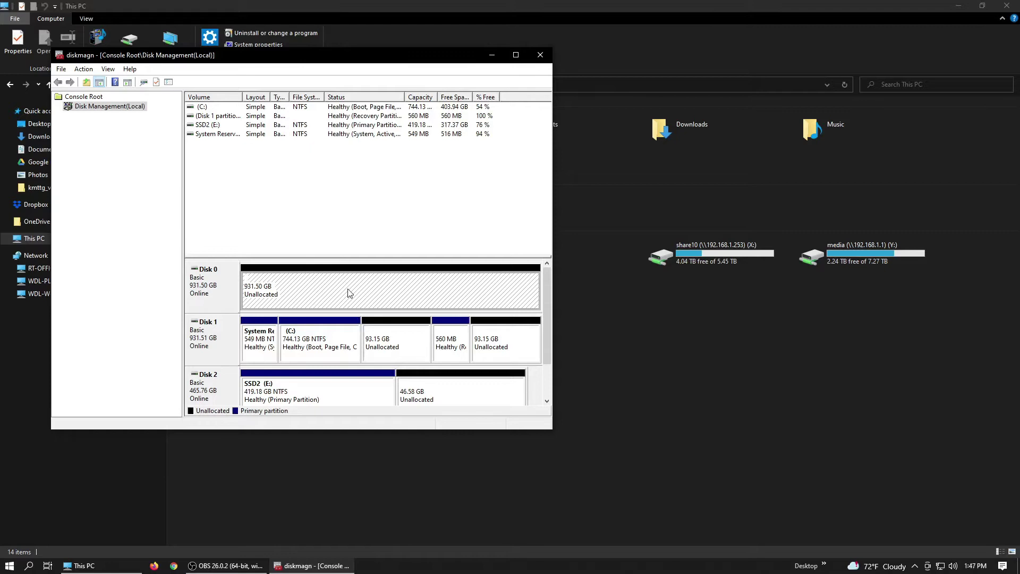
right_click(349, 293)
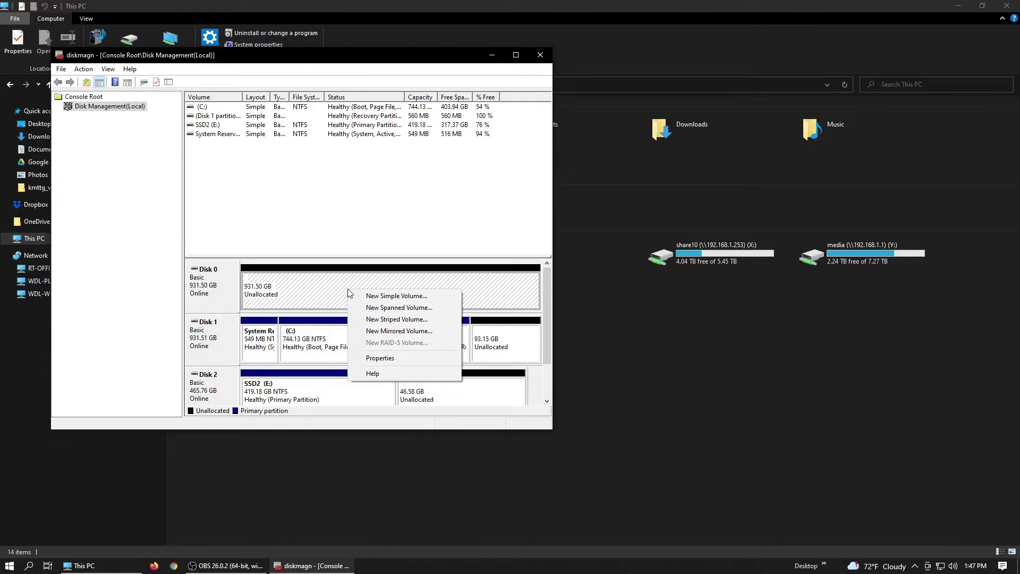
click(412, 300)
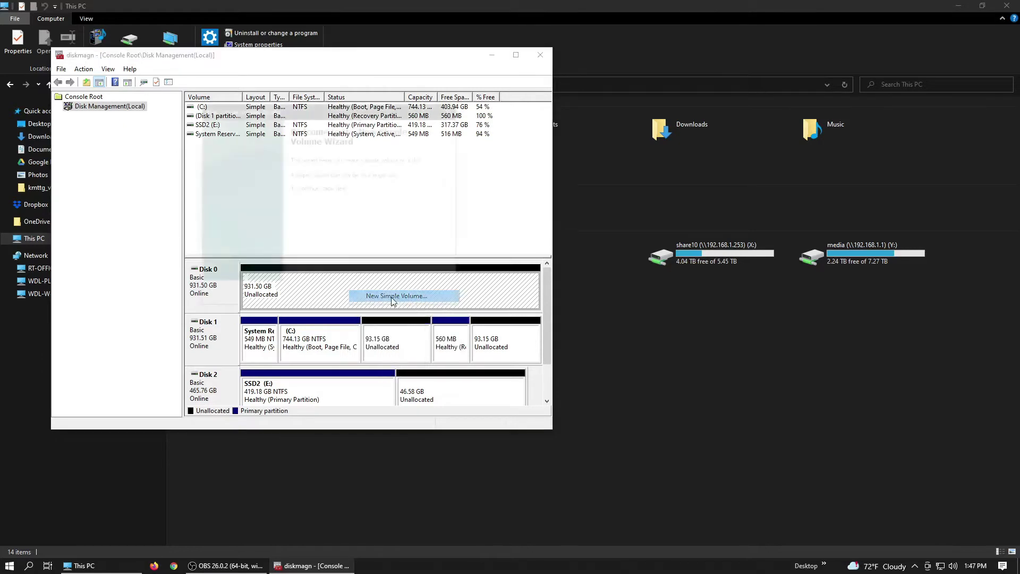
click(376, 299)
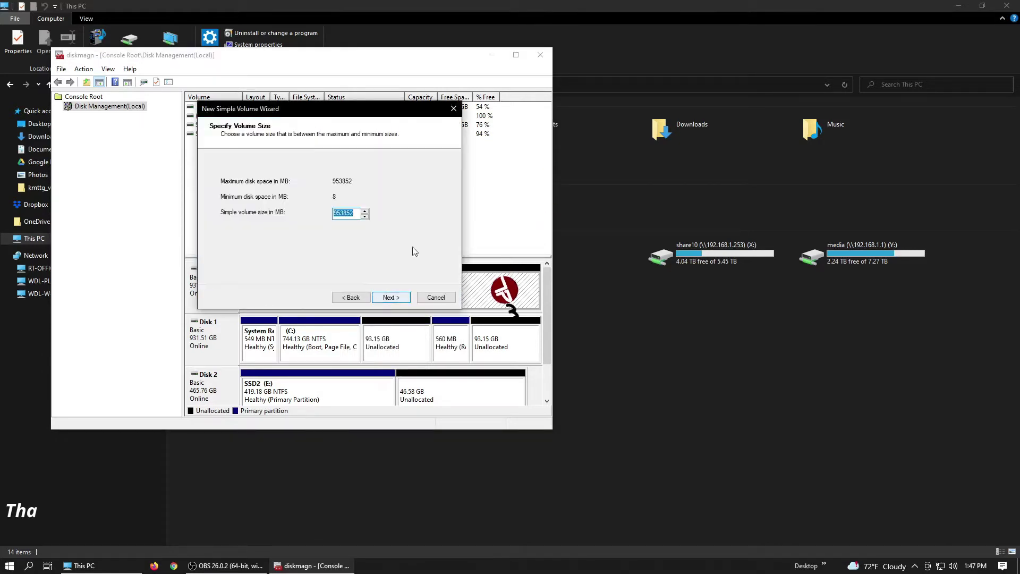
click(384, 299)
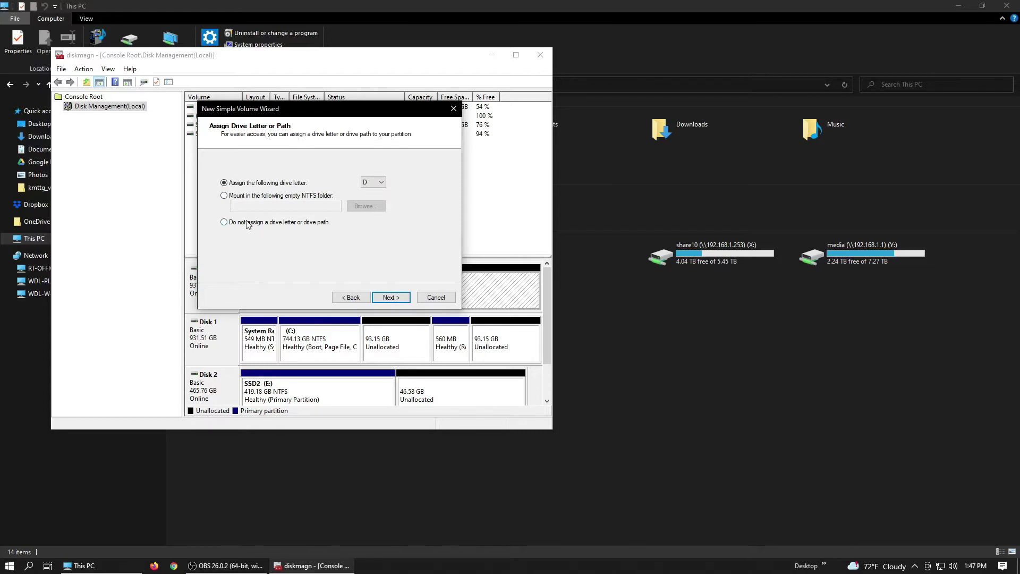
click(391, 297)
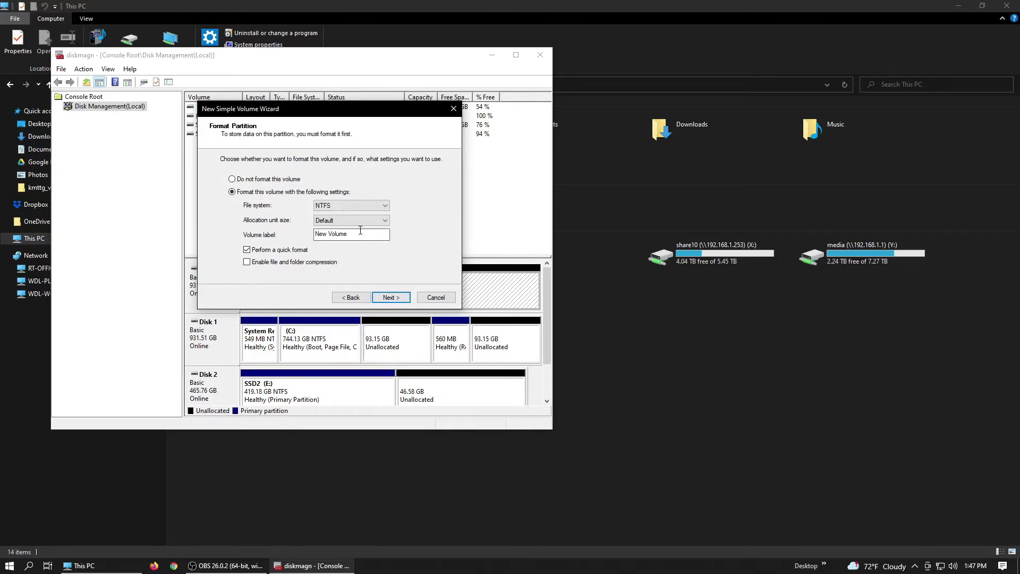
- Label the volume SSD3, create it with an NTFS quick format, and close the new drive's window and Disk Management
drag(359, 233, 298, 230)
text(SSD1)
key(BackSpace)
click(389, 297)
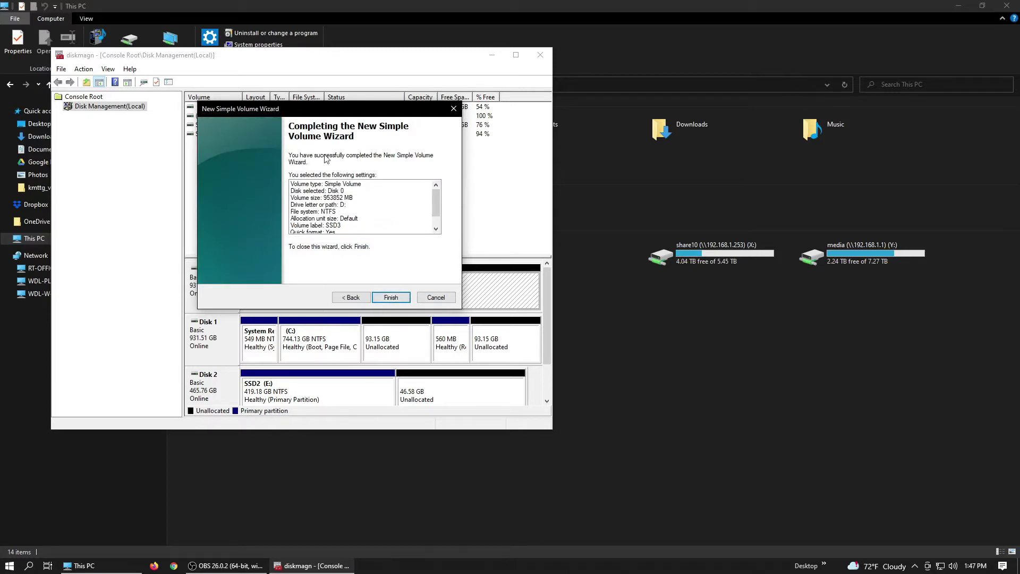
click(386, 298)
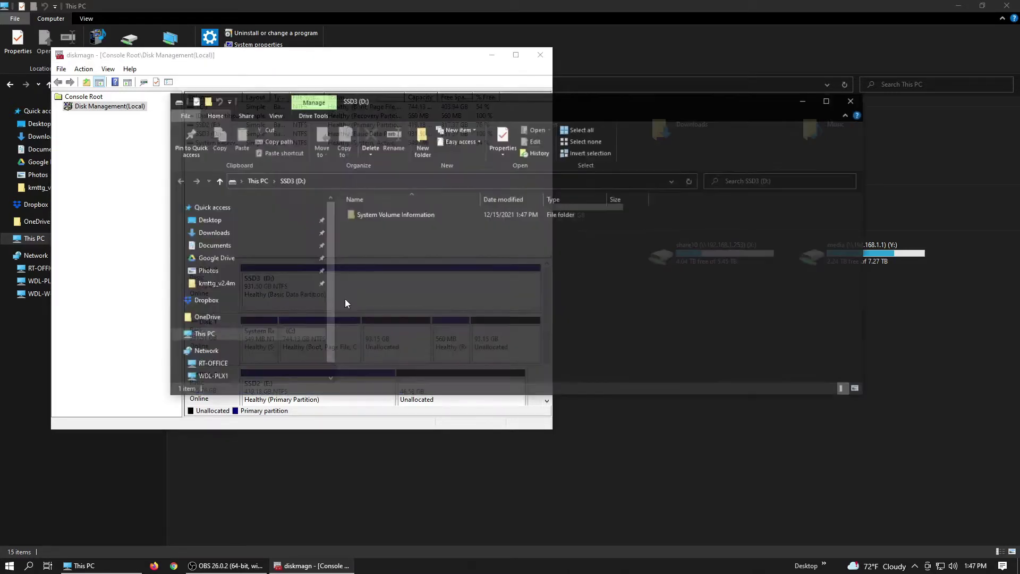
click(853, 100)
click(540, 56)
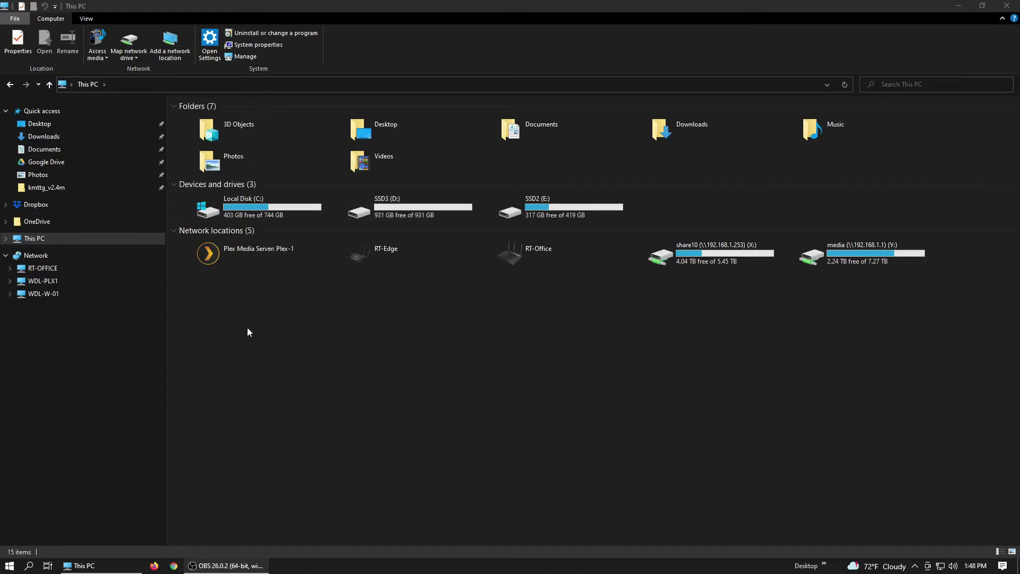
- Open Samsung Magician and go to Performance Optimization for the Samsung SSD 870 EVO 1TB
mouse_move(99, 569)
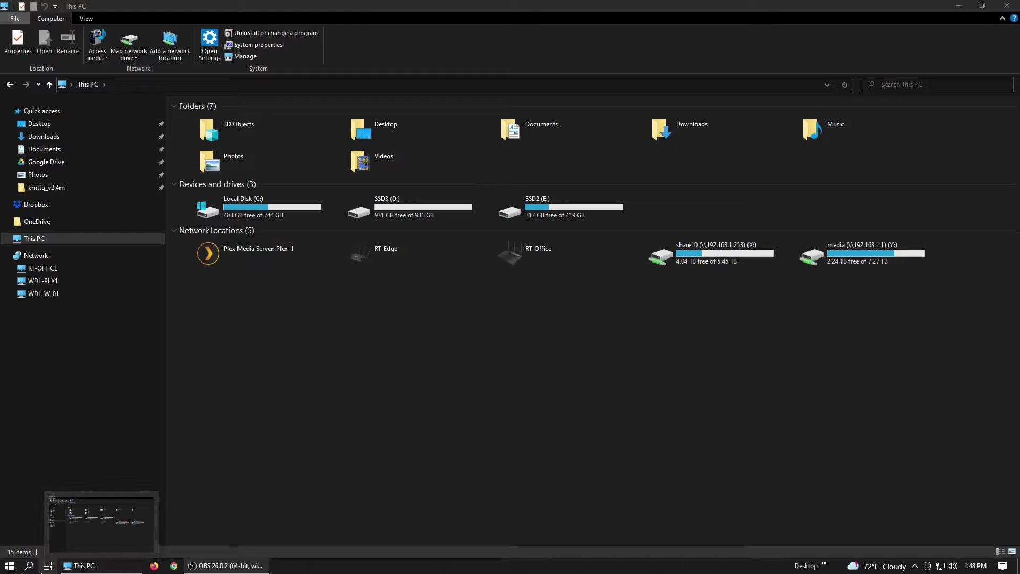
click(915, 567)
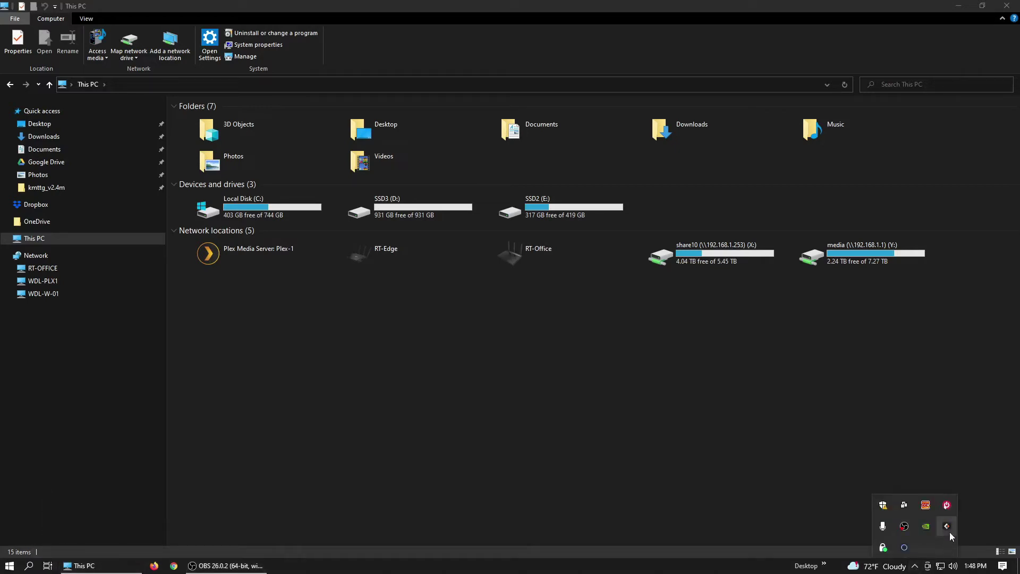
click(904, 549)
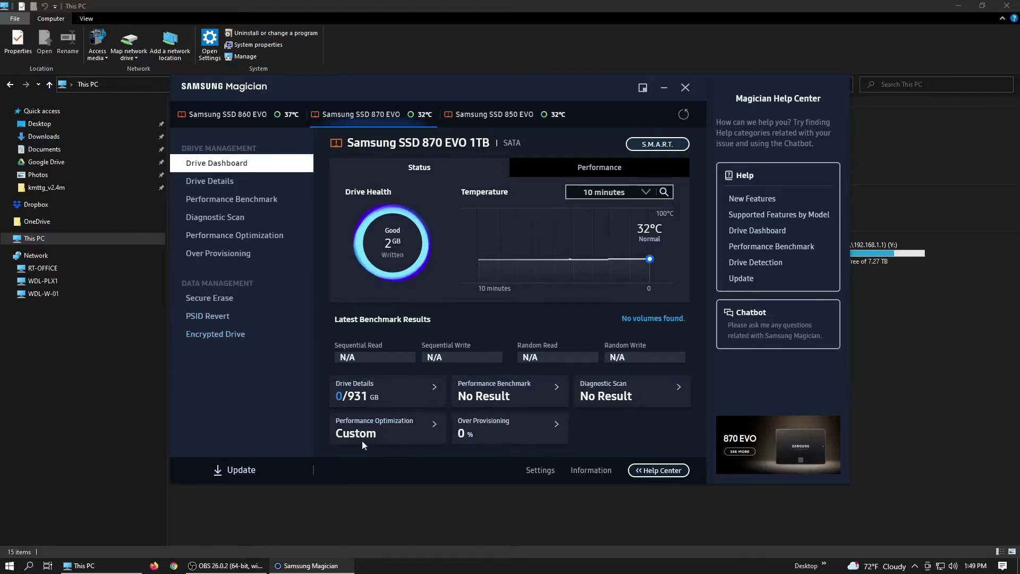
click(382, 431)
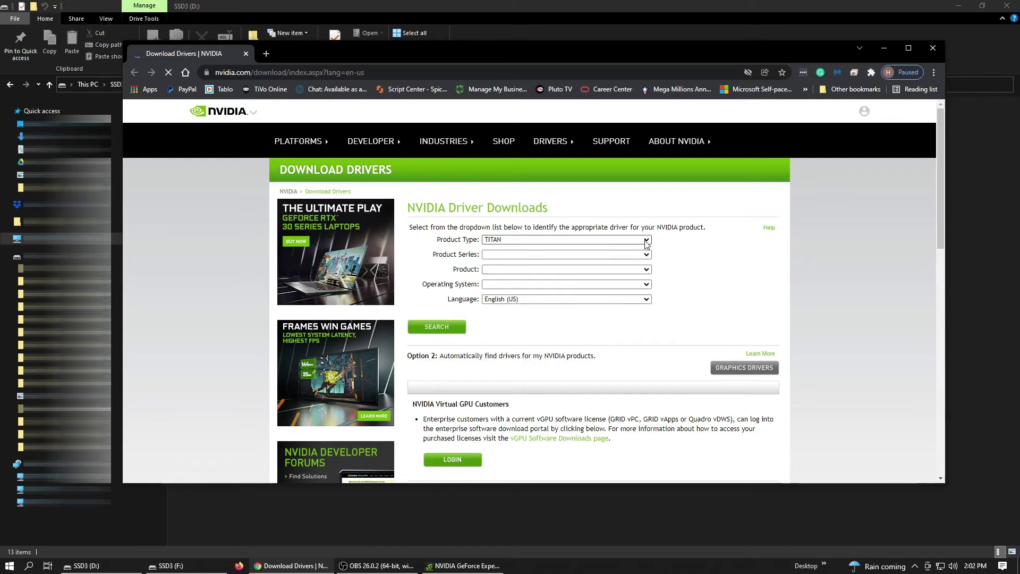
- On the NVIDIA driver download page, choose product type GeForce, series GeForce 700 Series and product GeForce GT 710
click(642, 243)
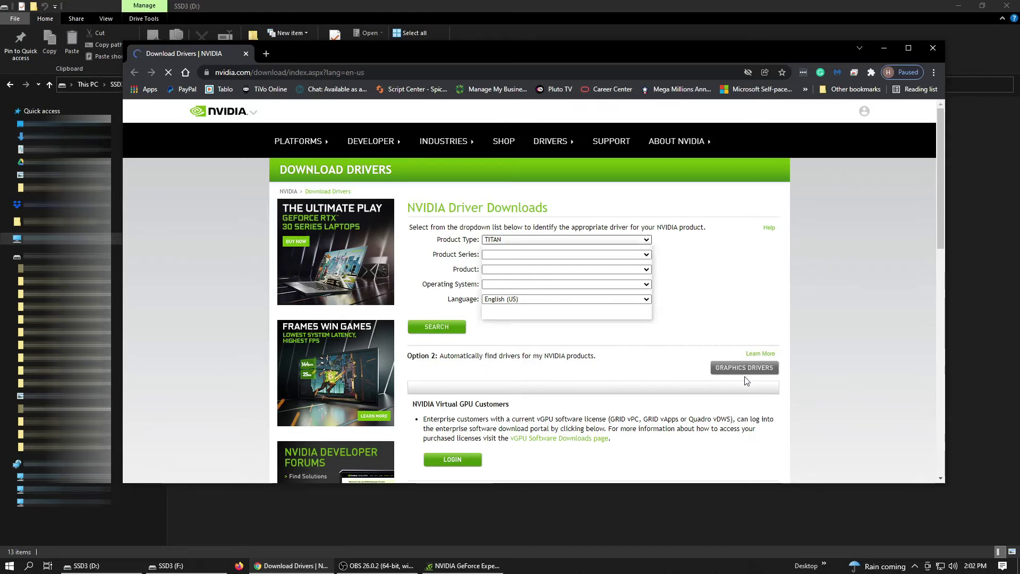
click(576, 255)
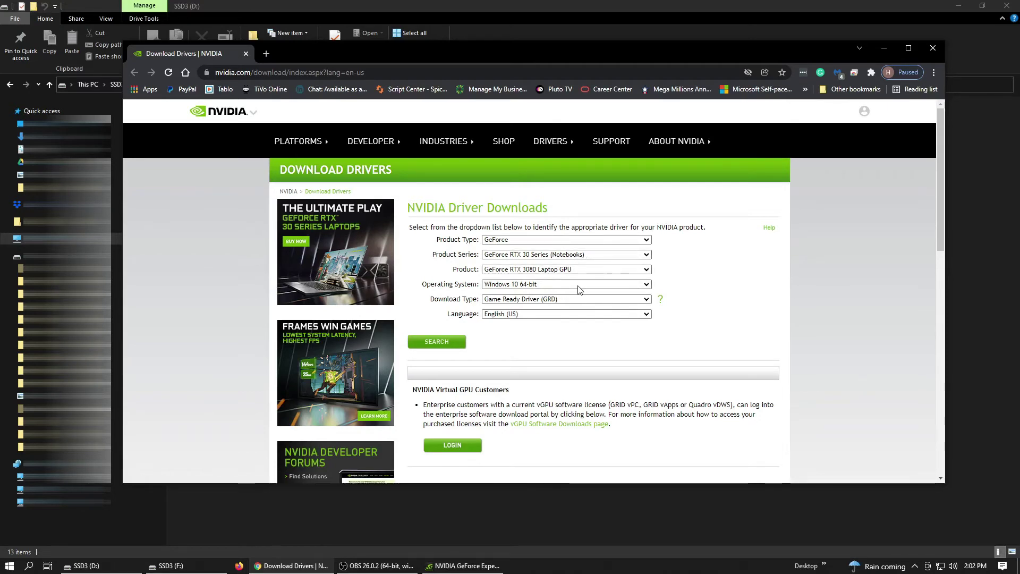
click(559, 256)
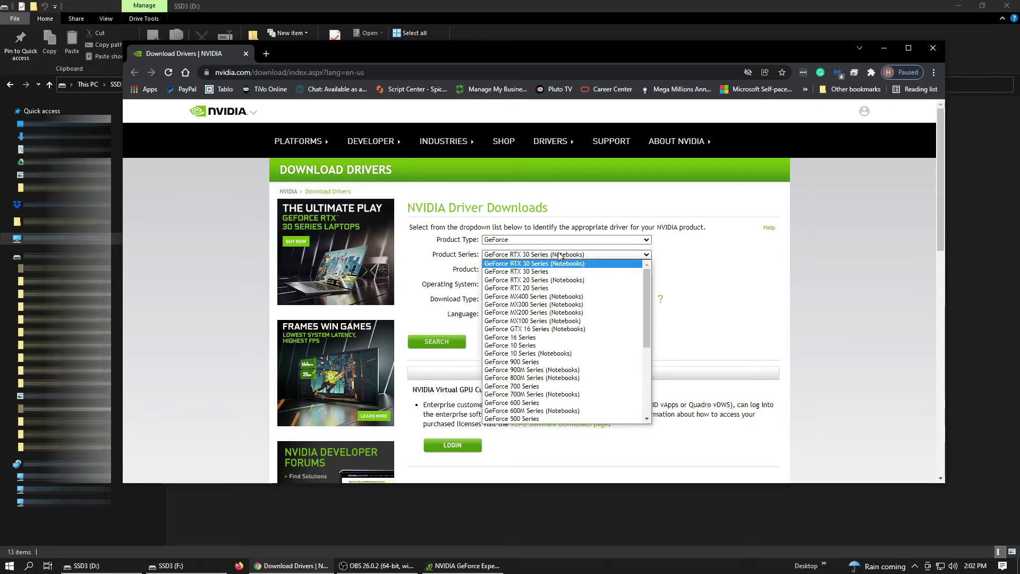
click(582, 386)
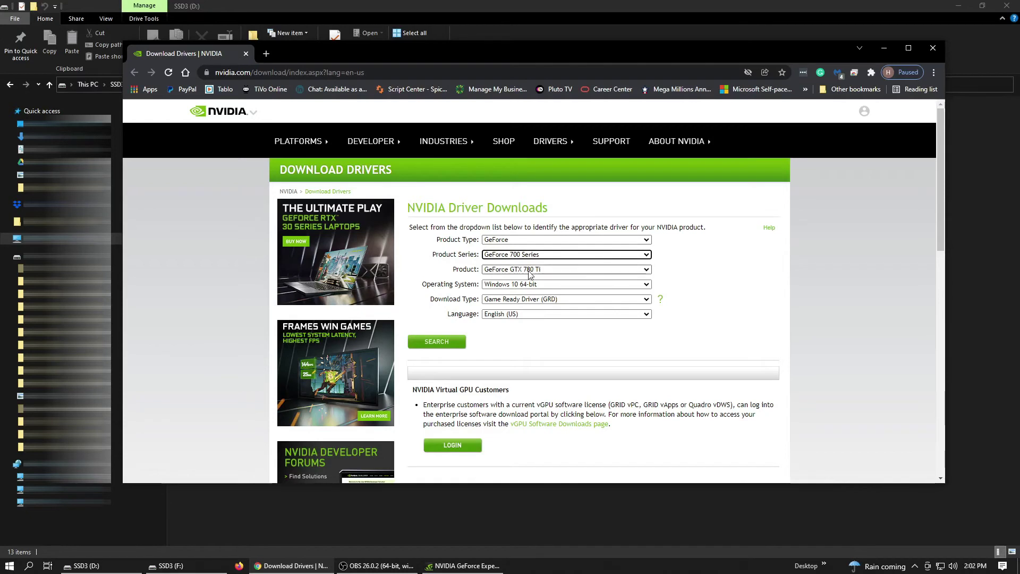
click(558, 274)
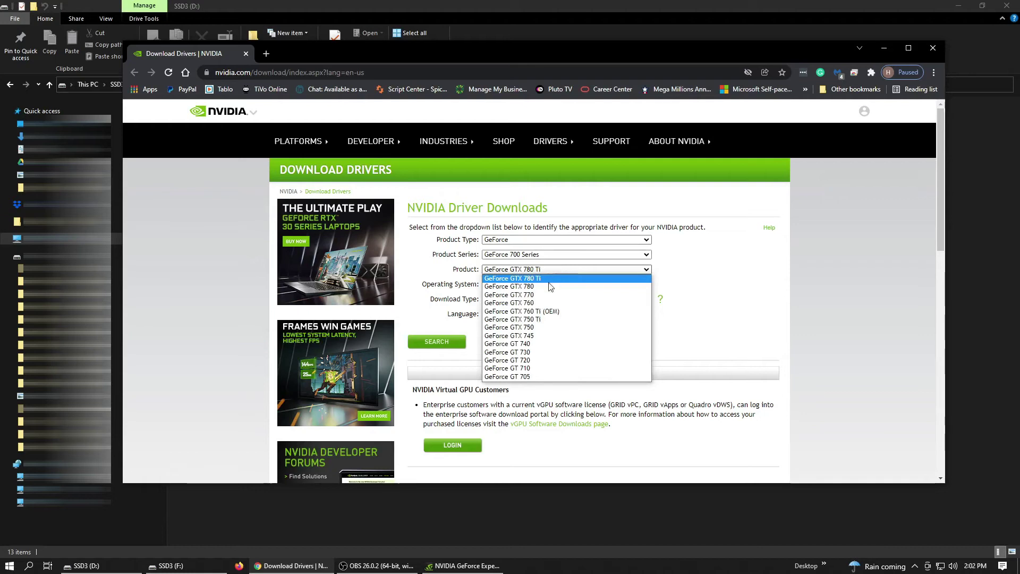
click(530, 368)
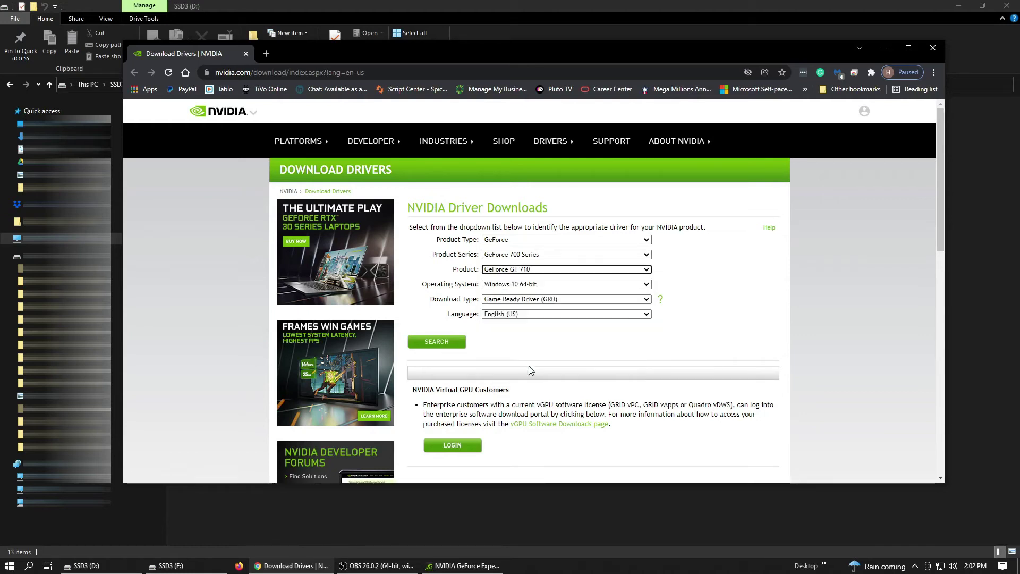
- Choose the Studio Driver (SD) download type and search for the graphics card's driver
click(556, 300)
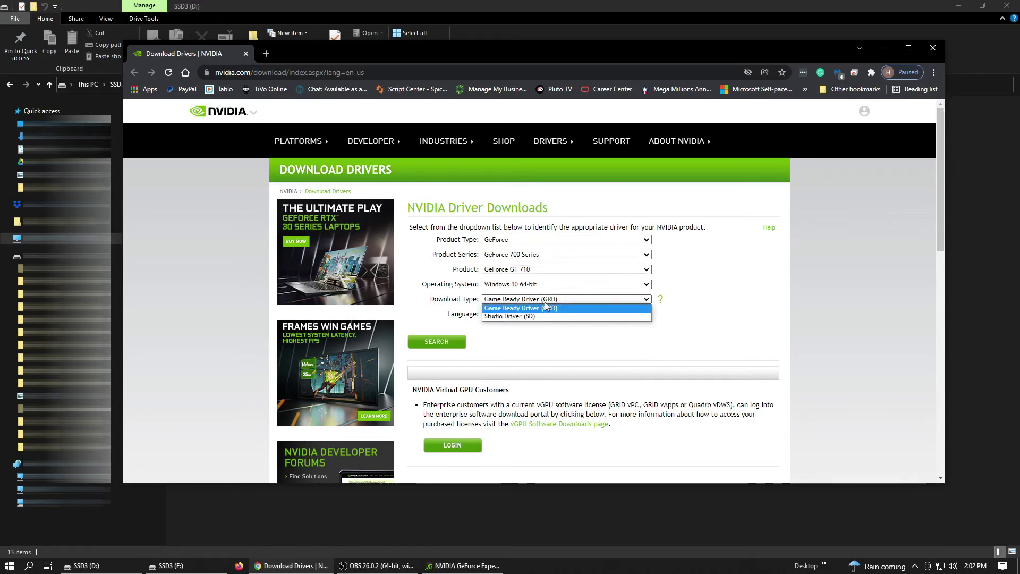
click(535, 316)
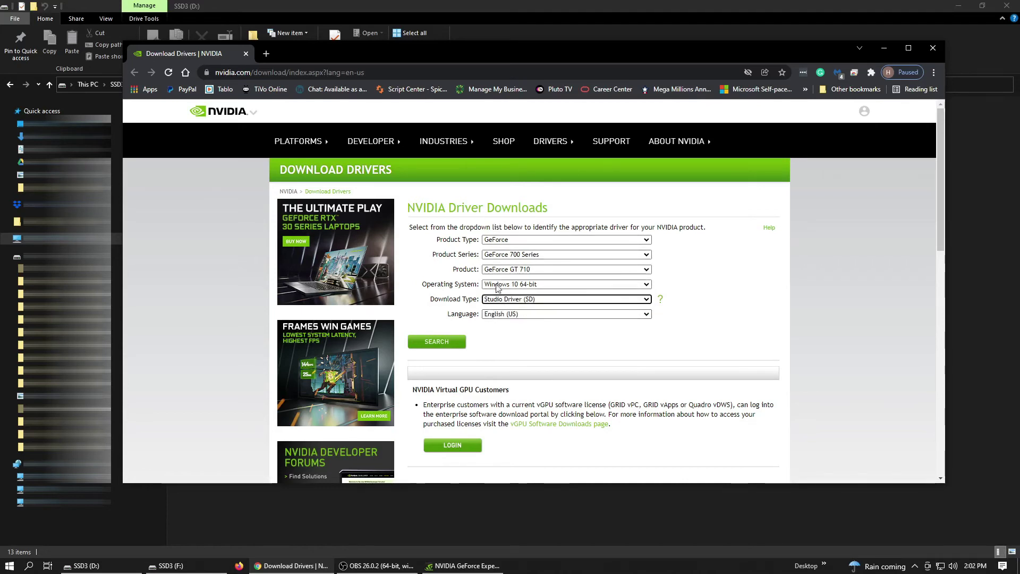
click(443, 347)
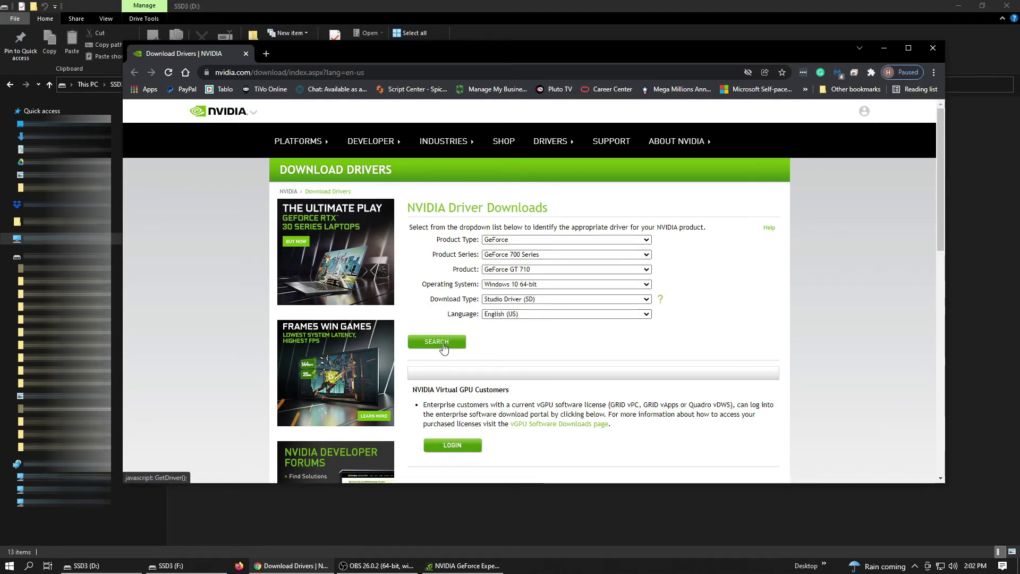
click(449, 341)
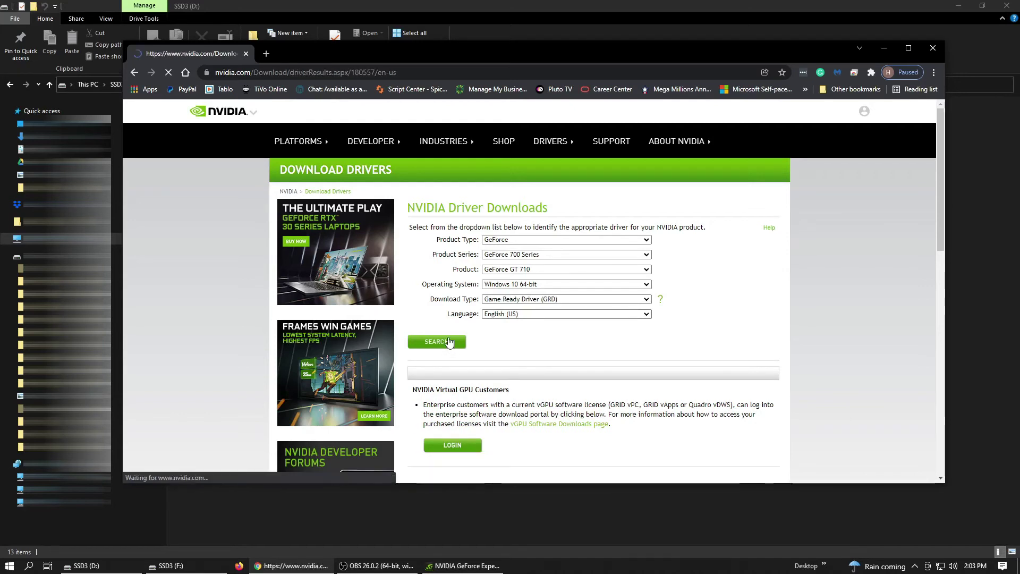